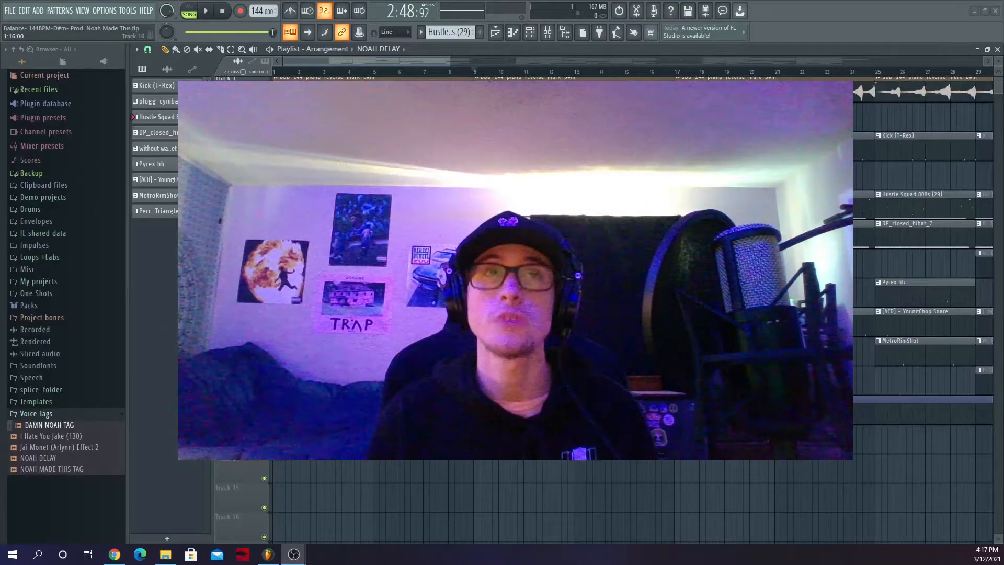
- Solo the piano sample on Track 1 and play its first eight bars from bar 1
scroll(511, 537, "up", 1)
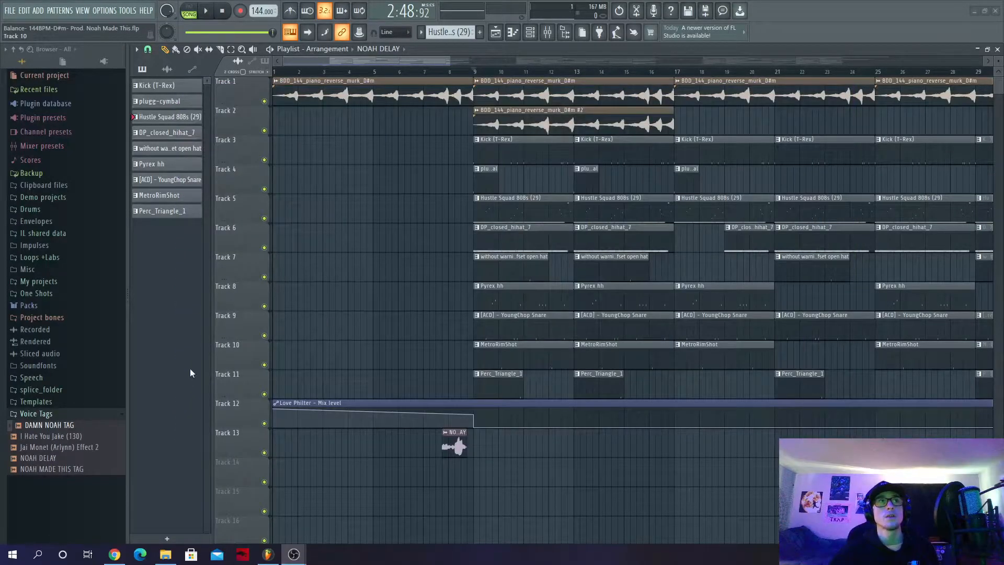
left_click(120, 414)
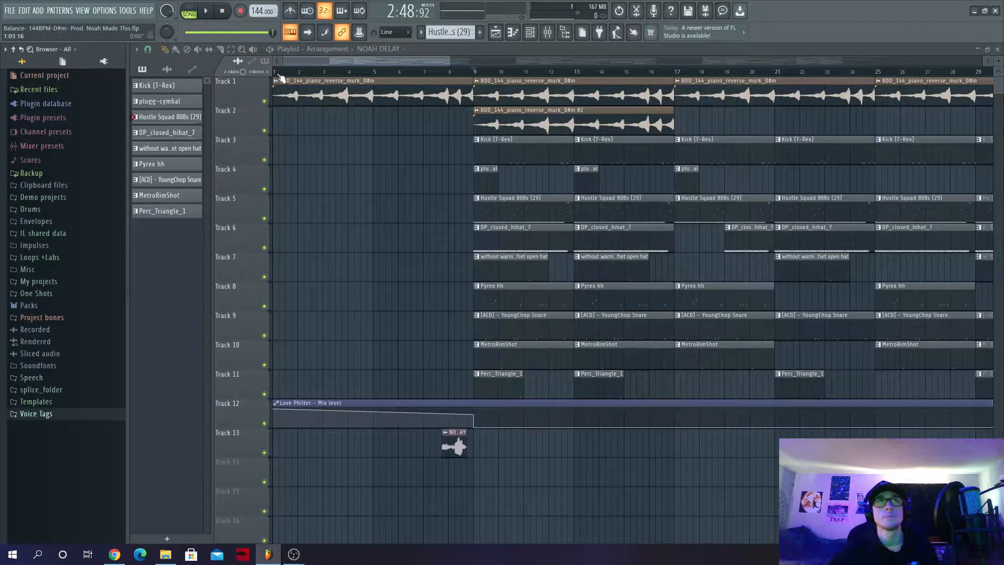
right_click(264, 101)
left_click(276, 75)
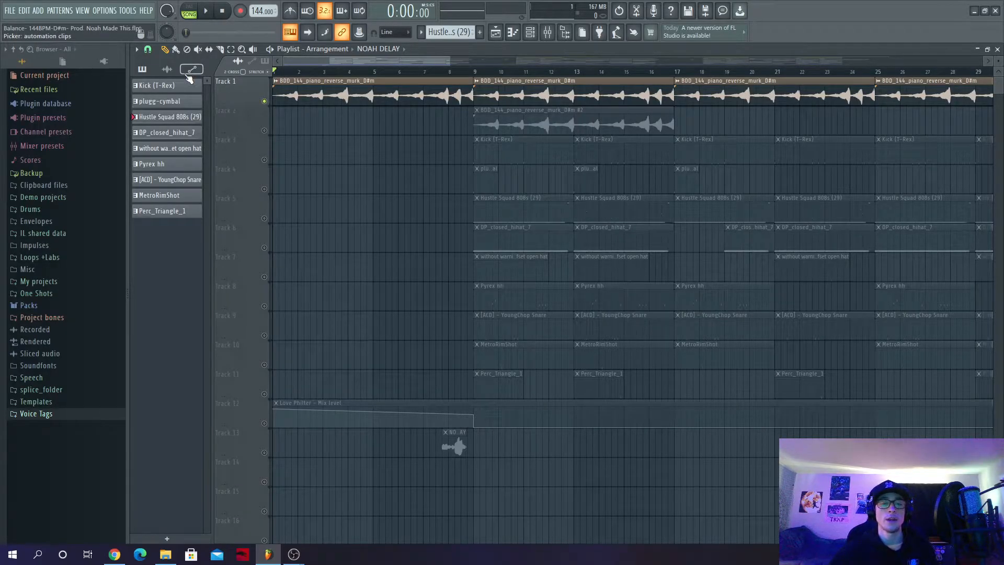
left_click(208, 12)
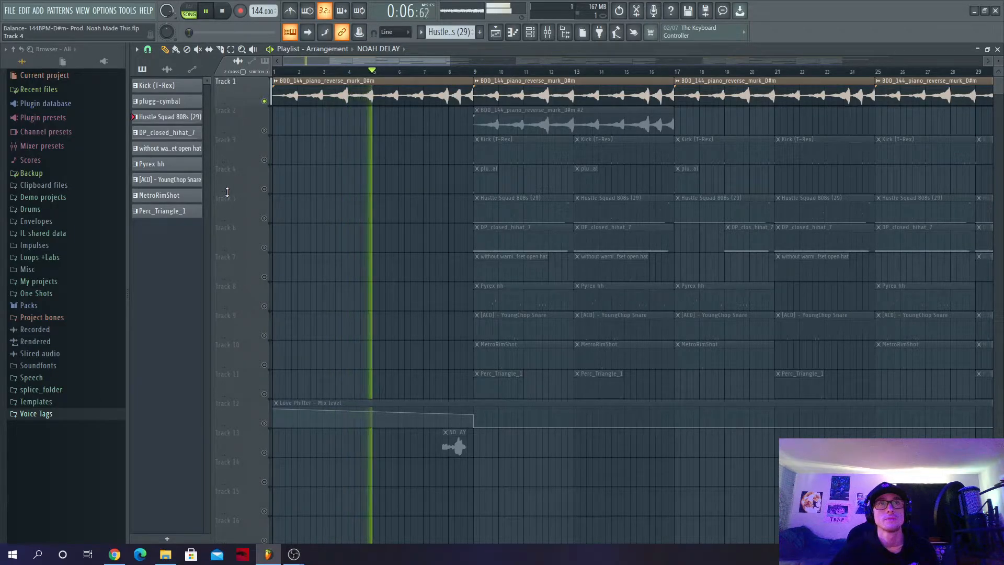
left_click(215, 11)
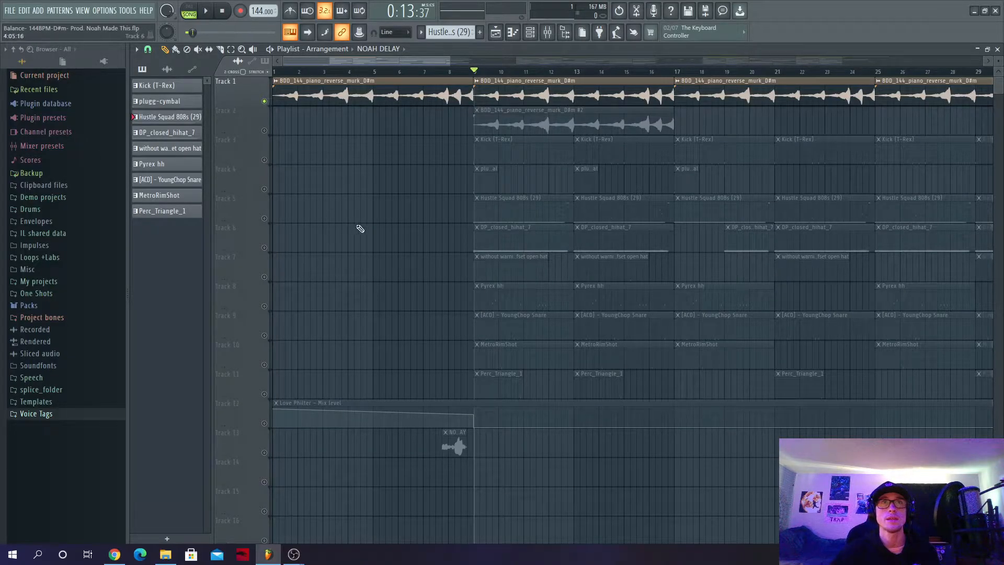
- Unmute the Kick (T-Rex) on Track 3, keeping the closed hi-hat on Track 6 muted
left_click(265, 248)
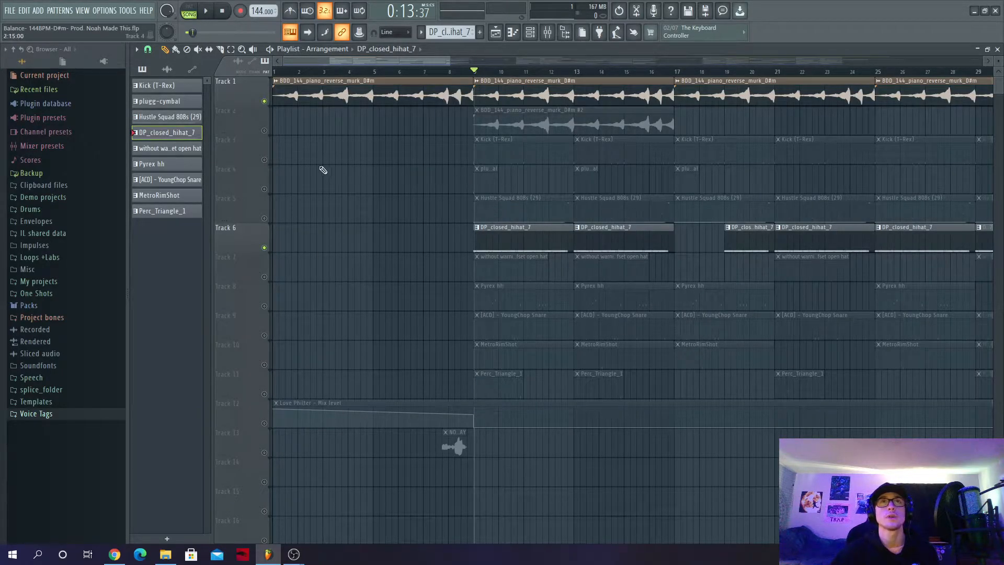
left_click(264, 159)
left_click(264, 247)
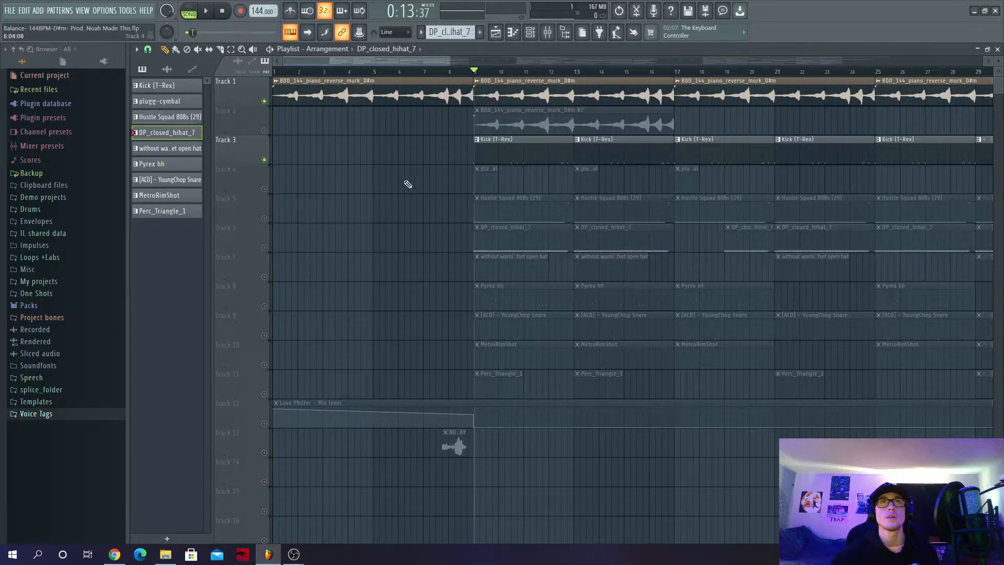
- Play the Kick (T-Rex) pattern alone in pattern mode and view its steps in the channel rack
left_click(488, 154)
key("l")
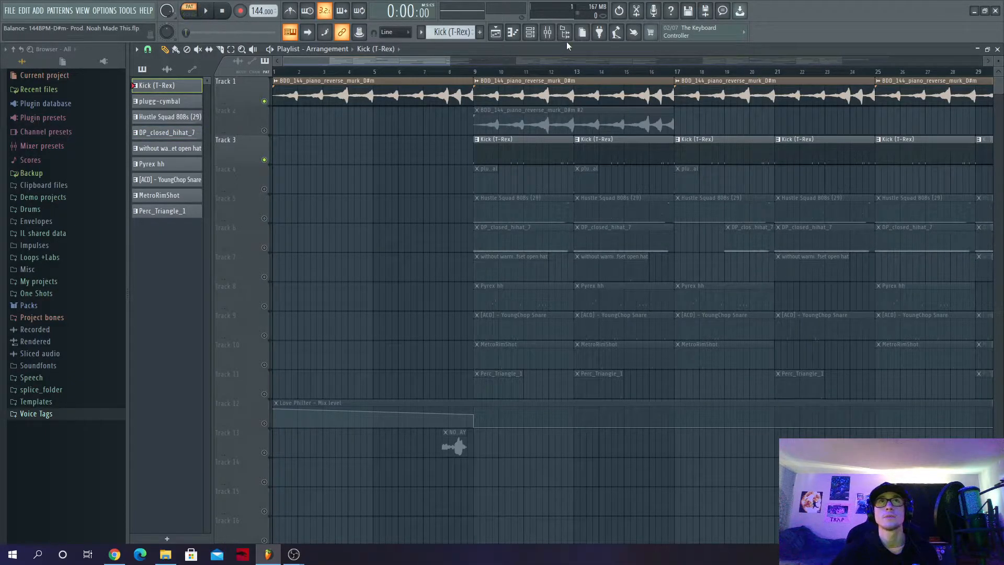
left_click(527, 38)
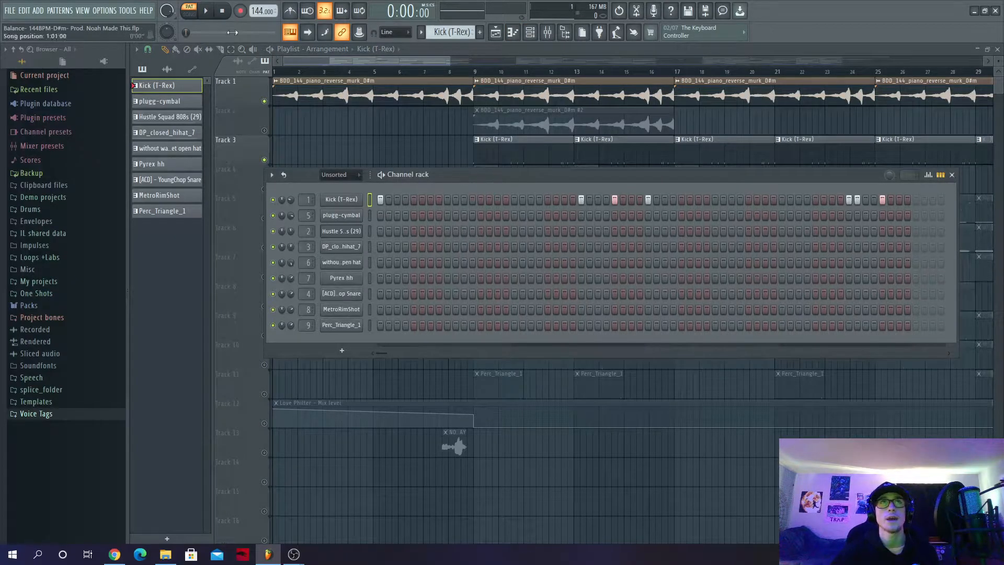
left_click(206, 16)
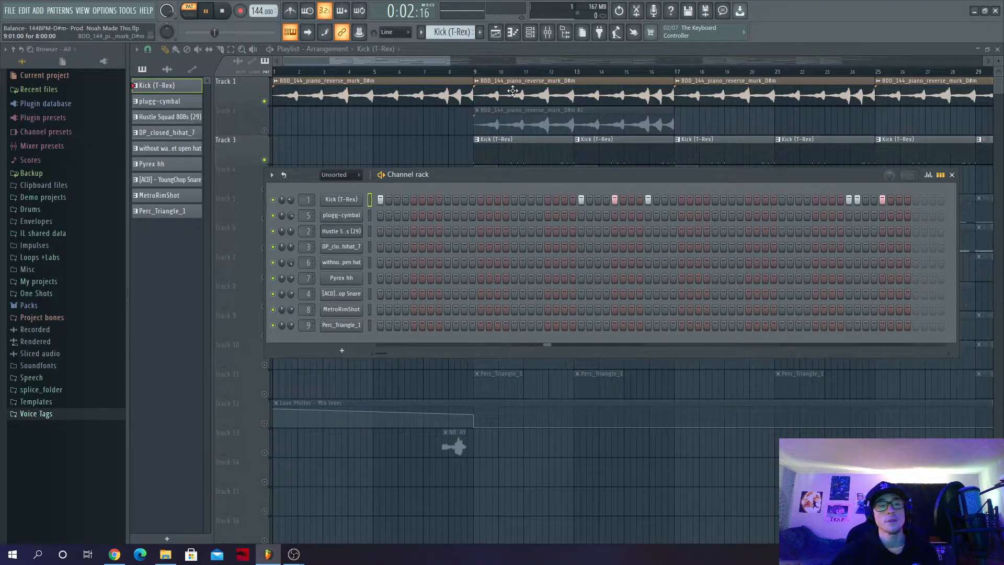
left_click(497, 55)
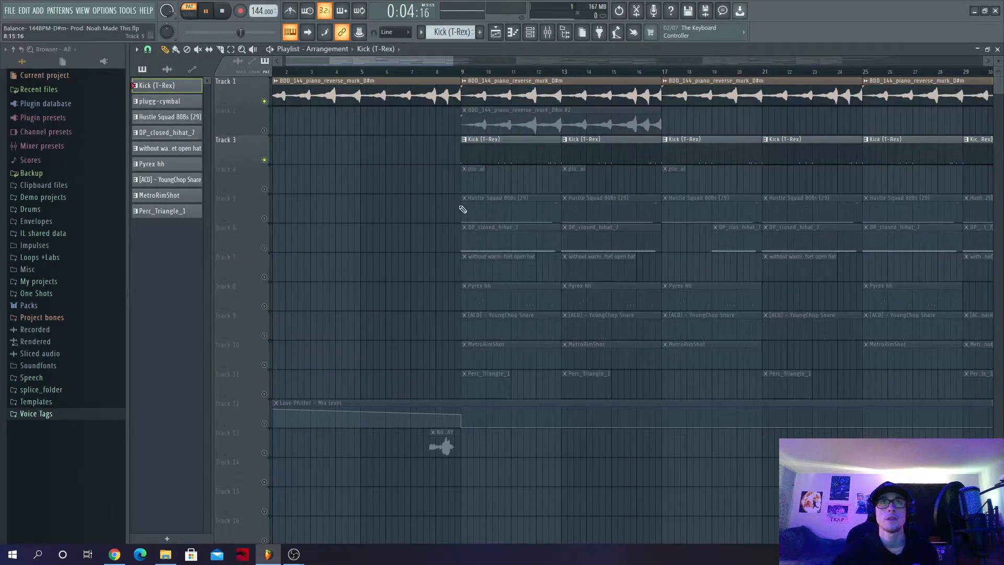
- Unmute the plugg-cymbal on Track 4 and the Hustle Squad 808s on Track 5, playing the song from bar 9
left_click(265, 189)
left_click(480, 78)
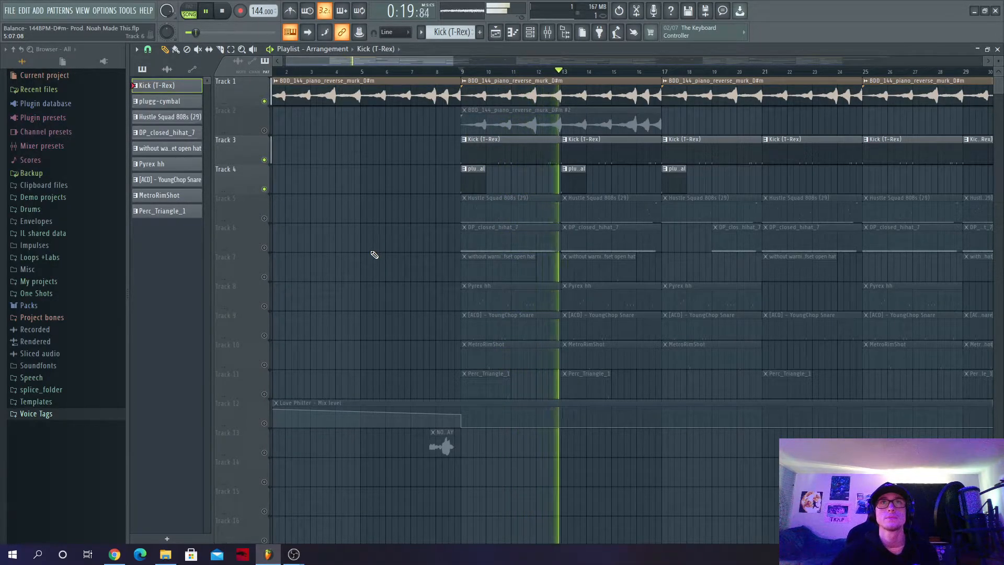
left_click(264, 219)
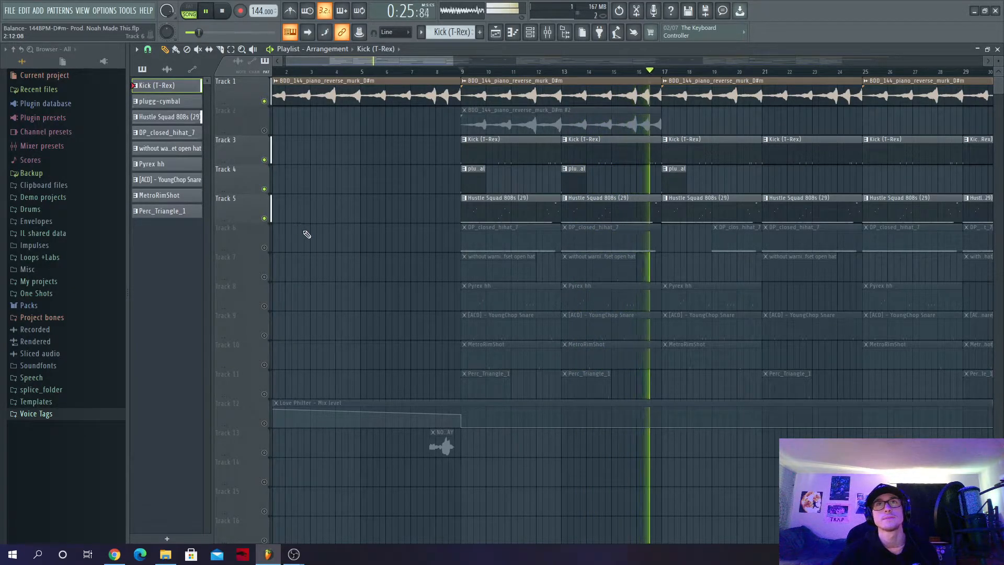
left_click(463, 74)
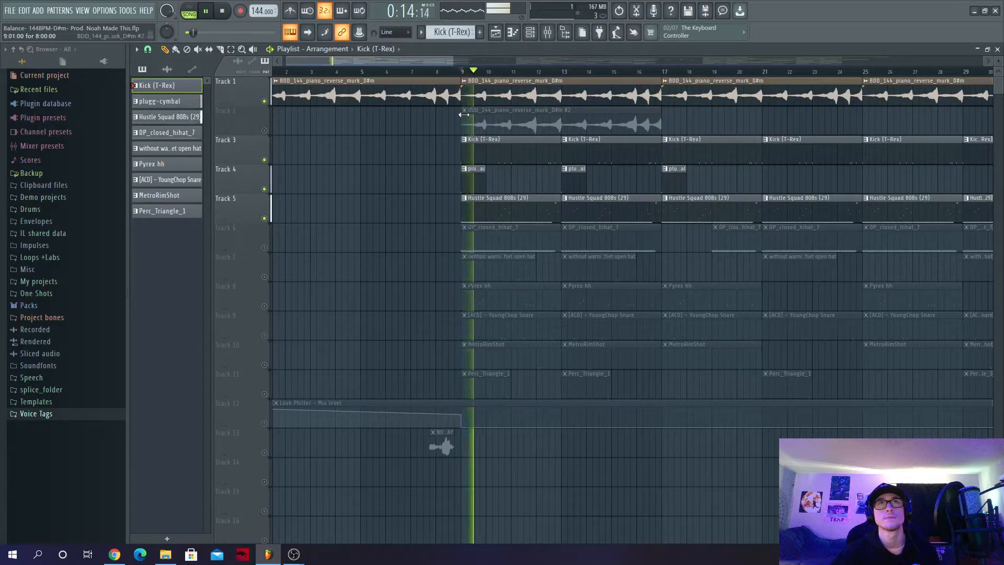
- Open the Hustle Squad 808s (29) pattern in the piano roll and enlarge the note area to examine its notes
left_click(493, 202)
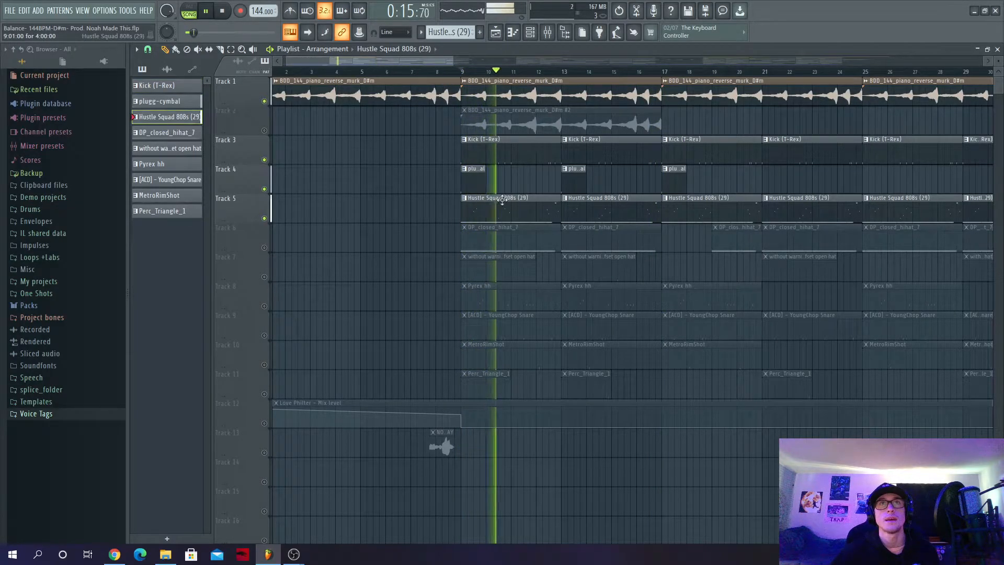
left_click(532, 35)
right_click(347, 238)
left_click(397, 233)
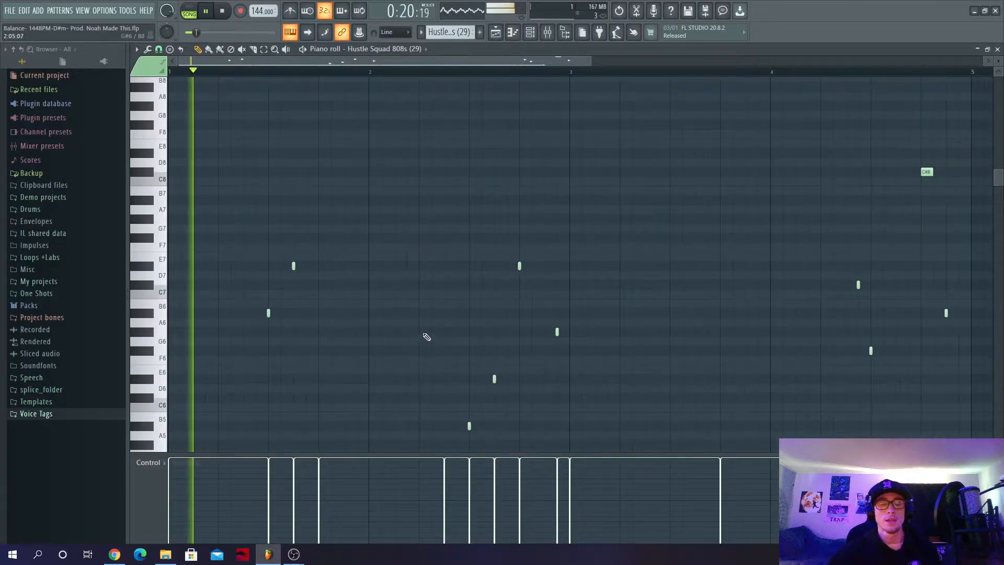
scroll(429, 334, "down", 2)
left_click_drag(385, 455, 382, 495)
scroll(378, 434, "down", 2)
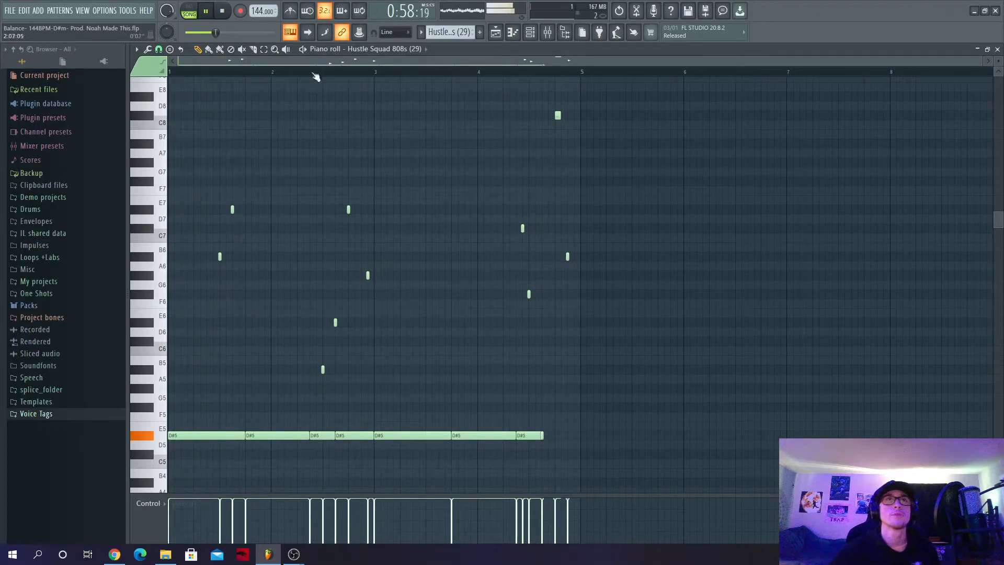
- Play the 808 pattern alone in pattern mode, review its notes in the piano roll, and return to the playlist
left_click(189, 12)
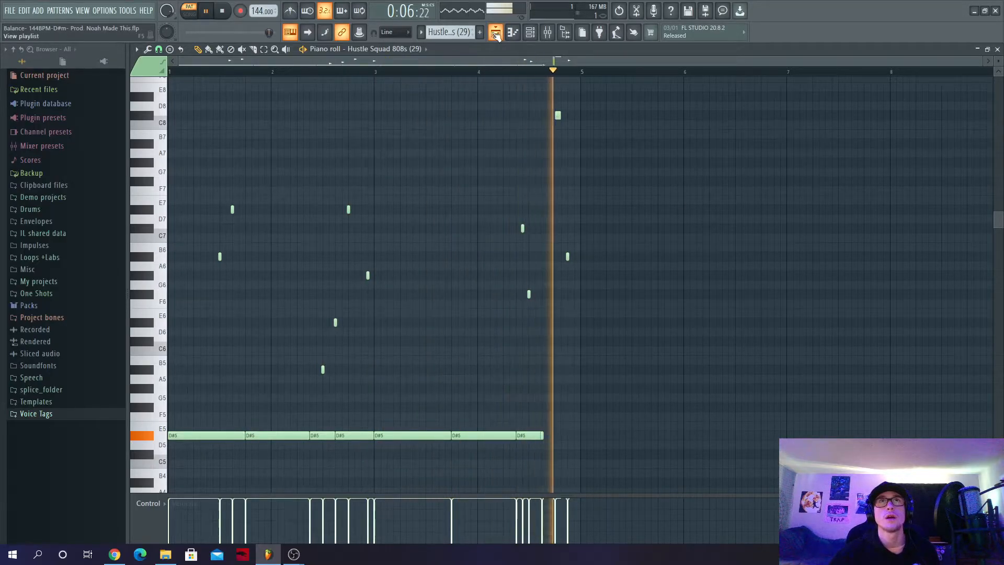
key("F5")
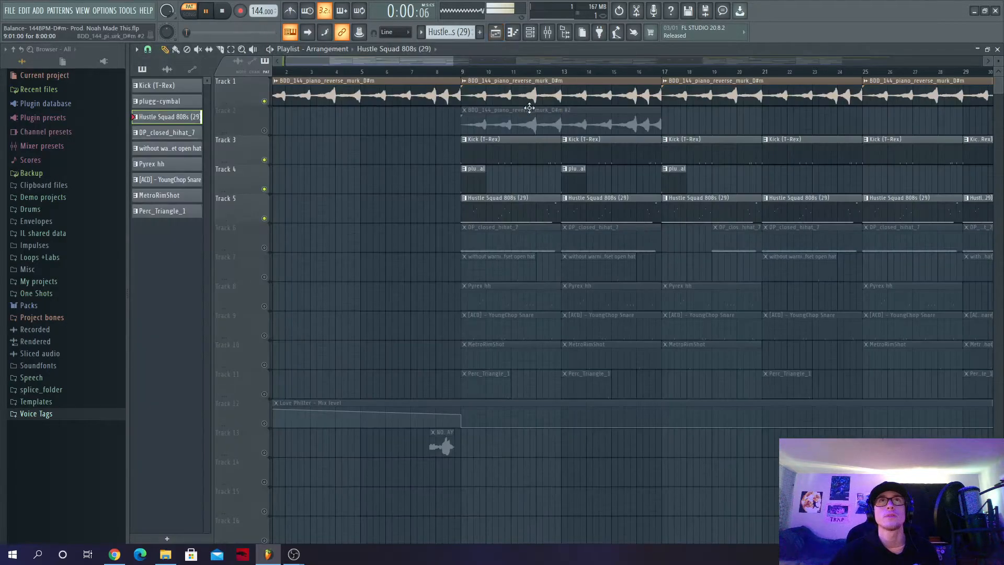
left_click(521, 32)
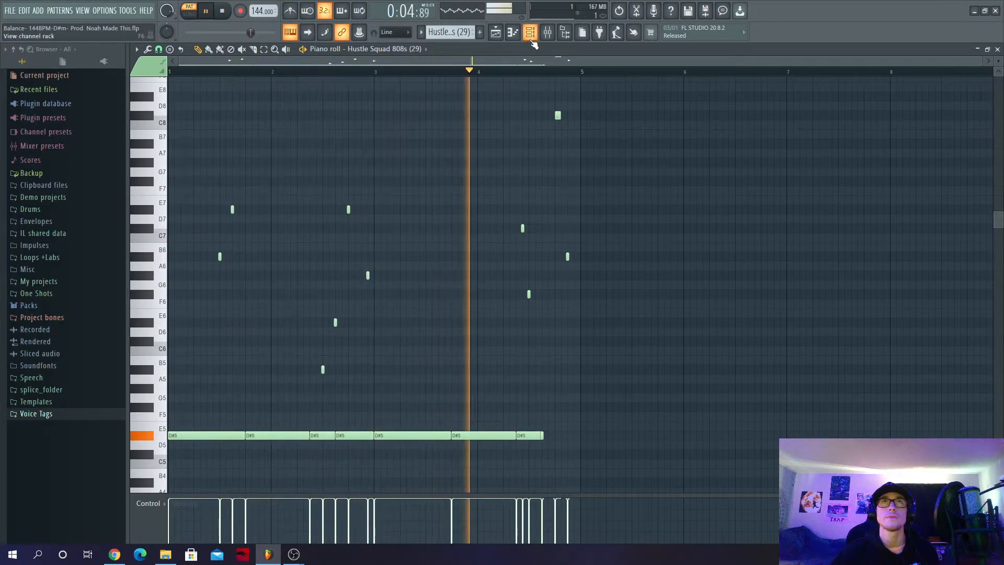
left_click(503, 38)
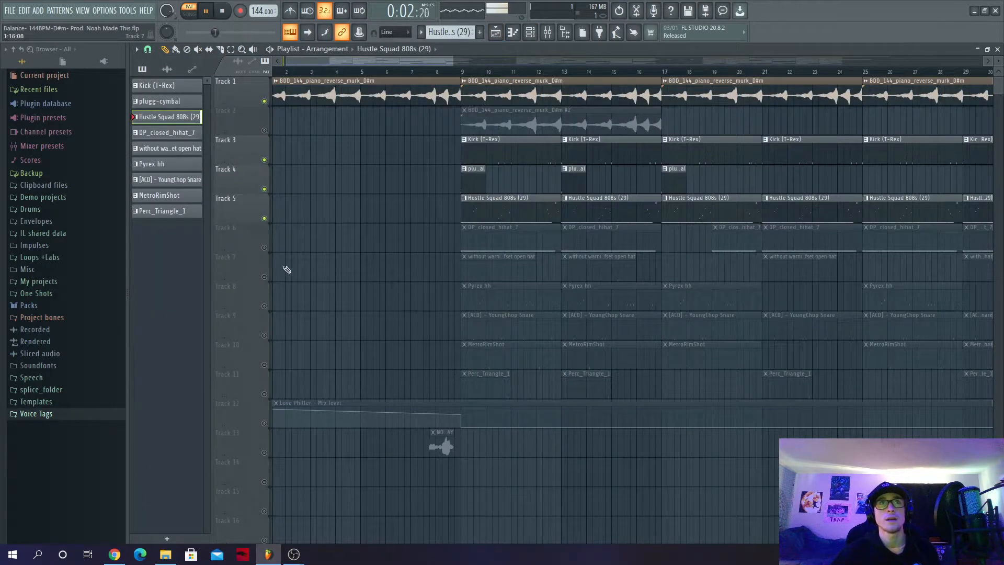
- With the song playing from bar 9, unmute the closed hi-hat on Track 6 and examine its notes in the piano roll
left_click(458, 76)
left_click(264, 248)
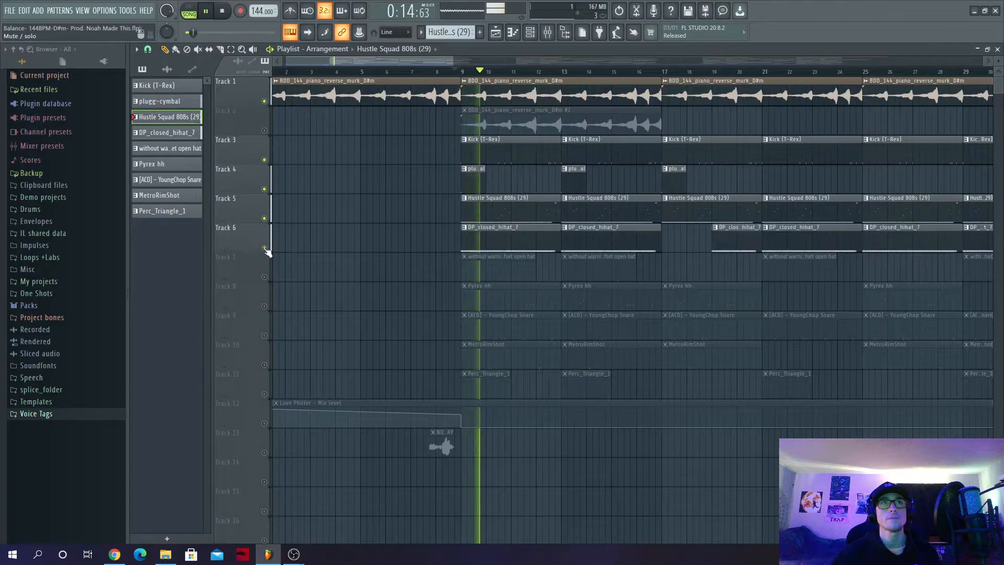
left_click(489, 238)
left_click(531, 32)
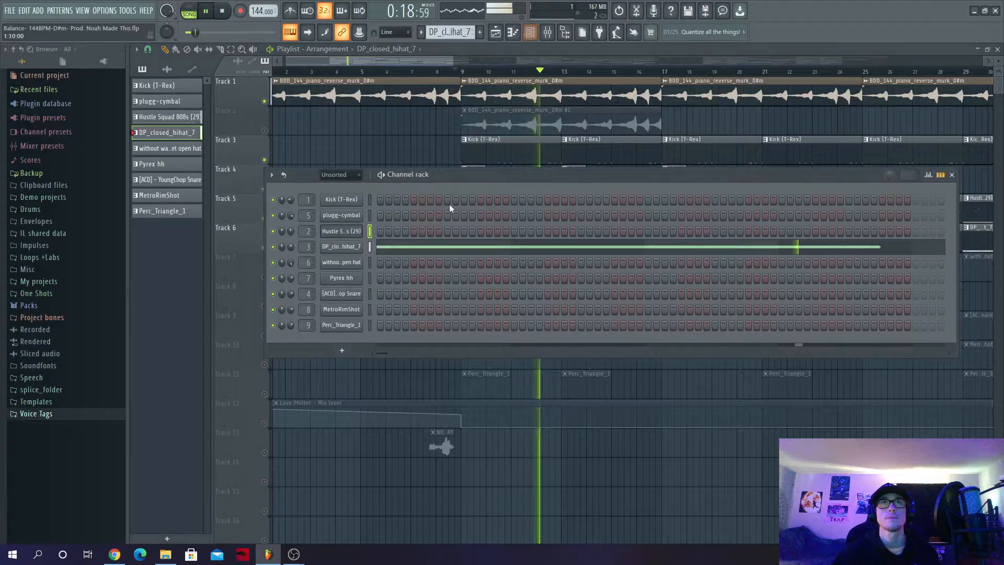
right_click(350, 248)
left_click(388, 242)
scroll(337, 339, "down", 1)
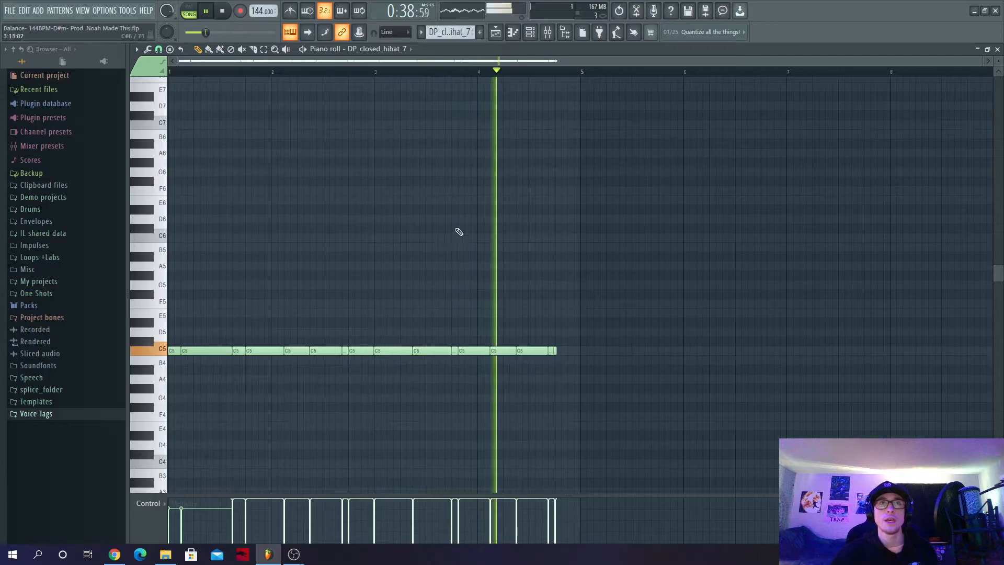
left_click(495, 34)
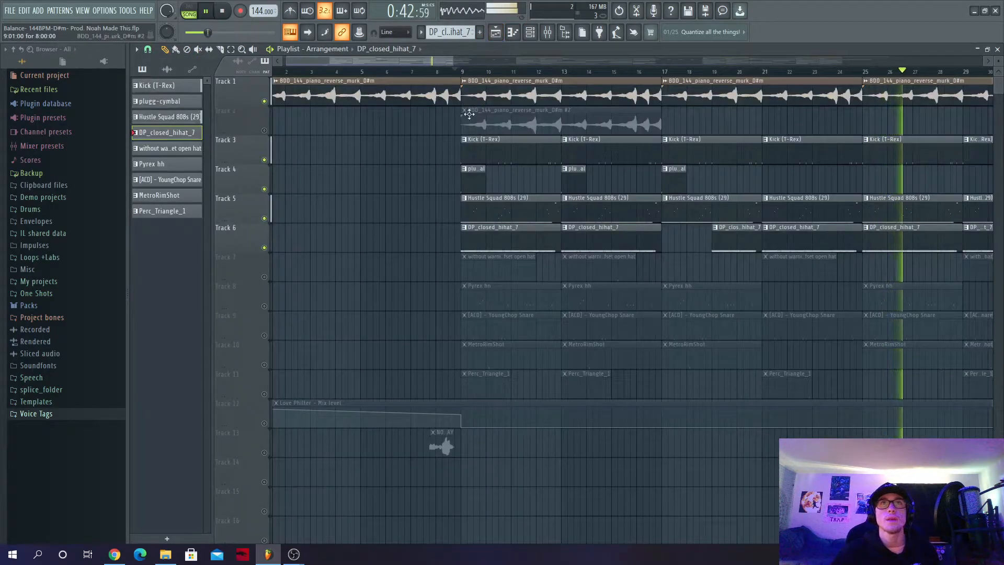
- Unmute the open hat on Track 7 and view its pattern's steps in the channel rack
left_click(264, 277)
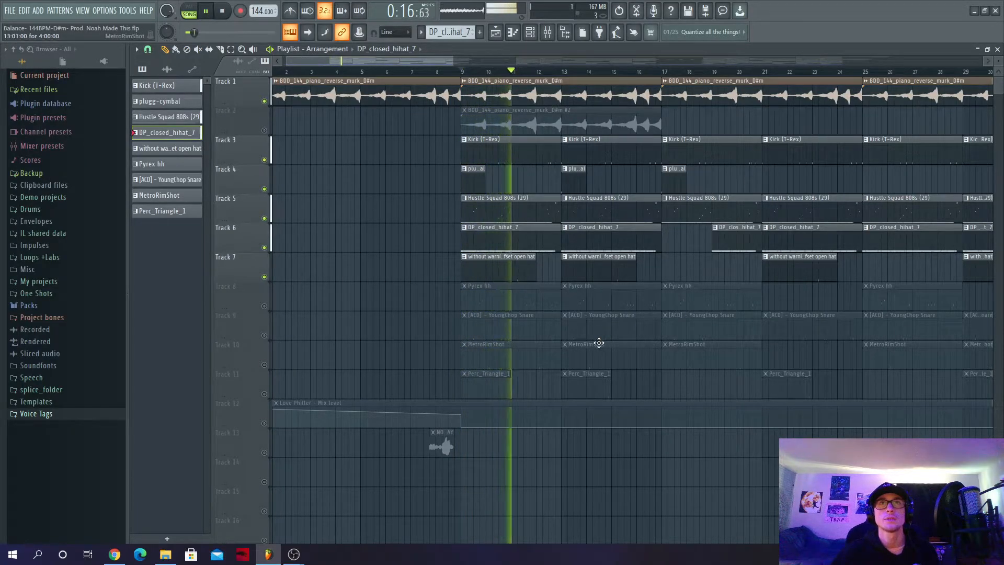
left_click(503, 257)
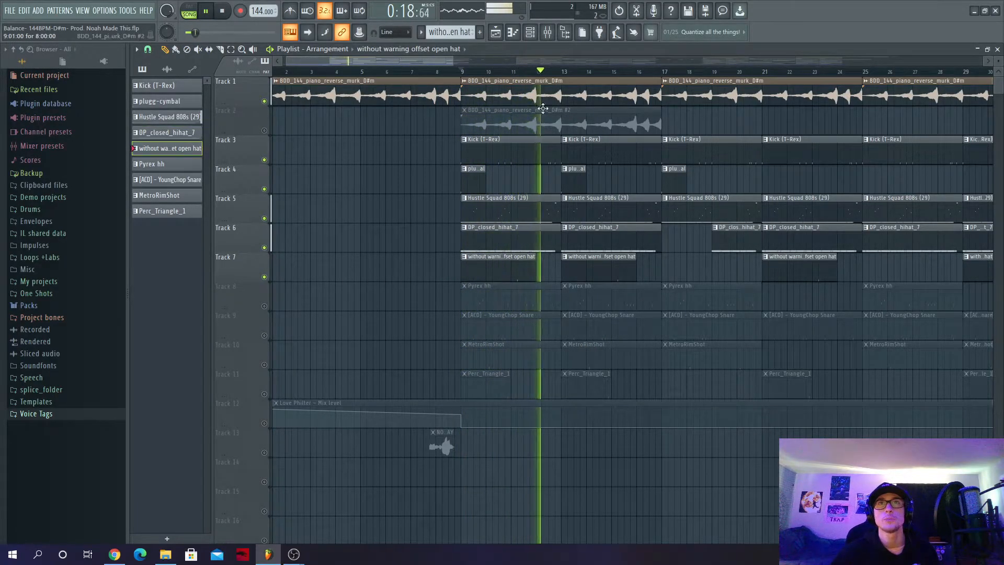
left_click(530, 32)
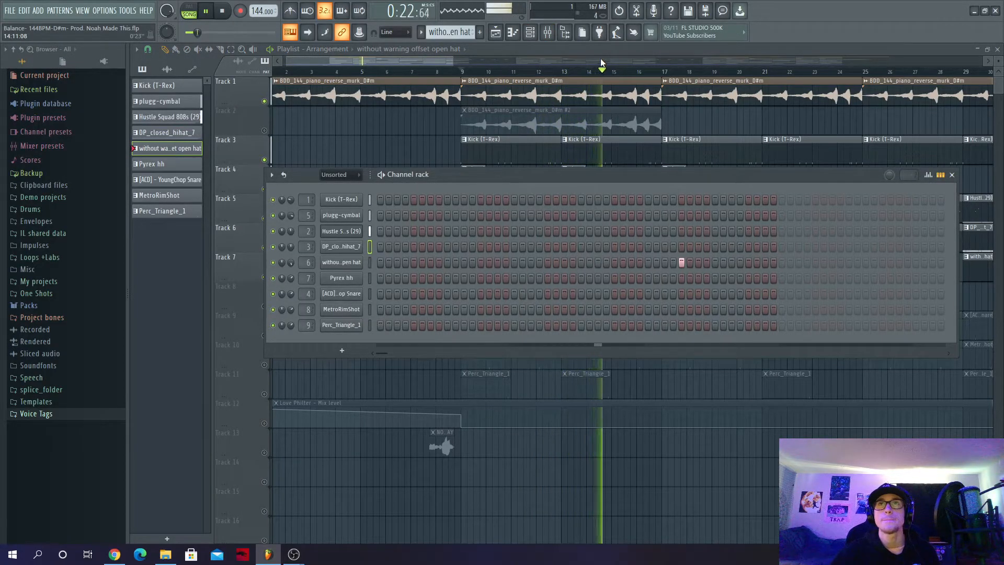
key("F6")
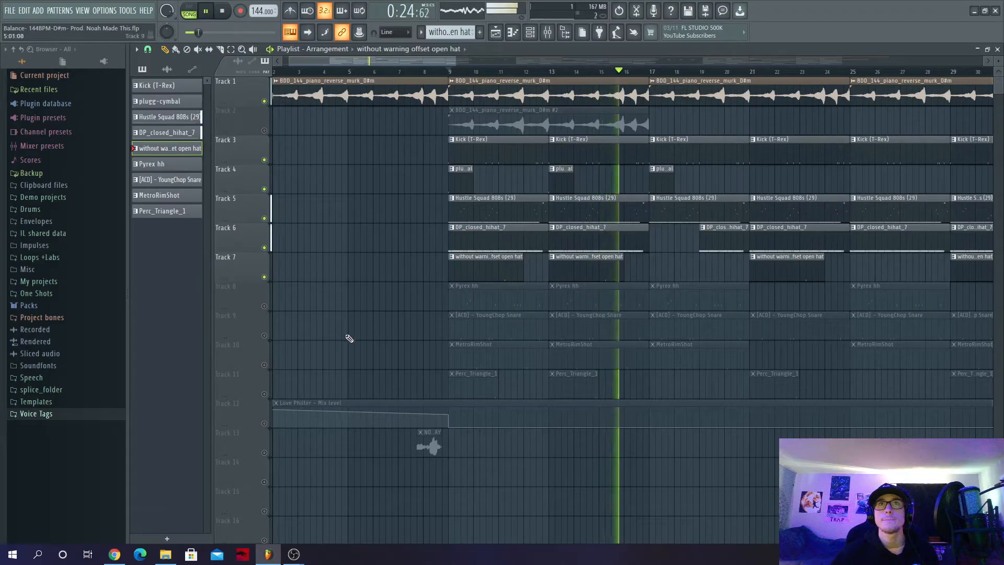
- Unmute the Pyrex hh on Track 8, listening to it from bar 9 in the mix and soloed
left_click(264, 306)
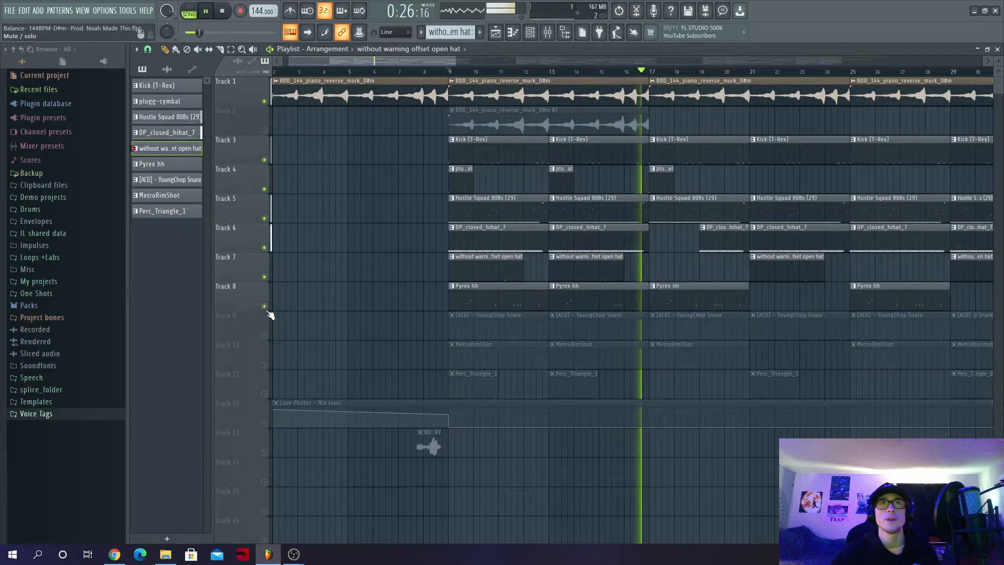
left_click(453, 73)
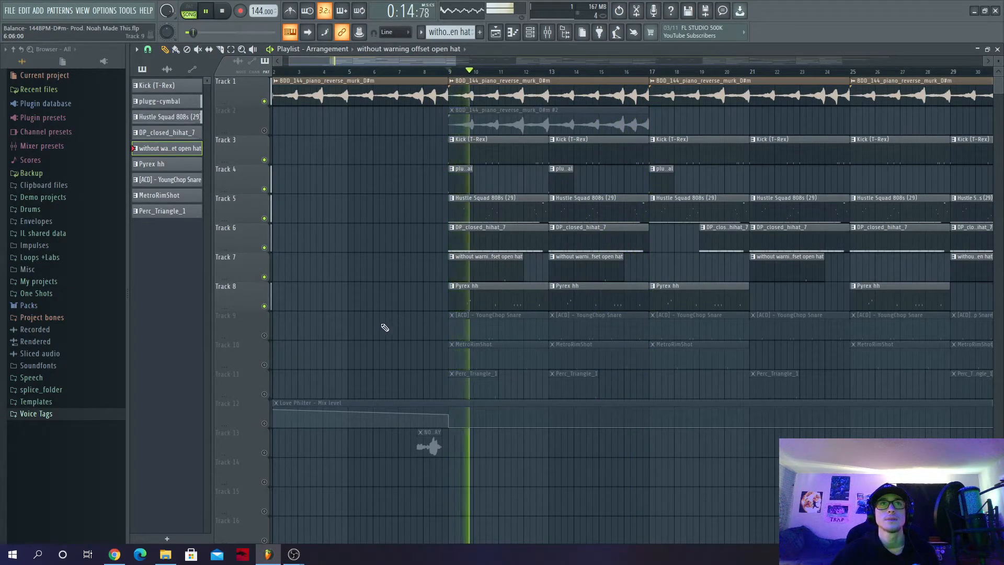
right_click(264, 309)
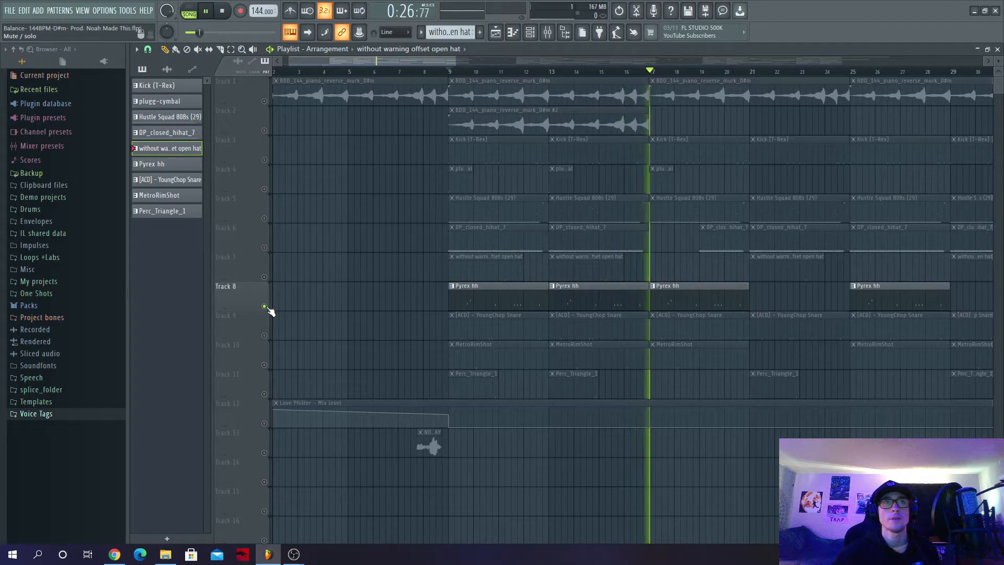
- Bring Tracks 7, 6, 5, 4, 3 and 1 back in alongside the soloed Pyrex hh
left_click(264, 277)
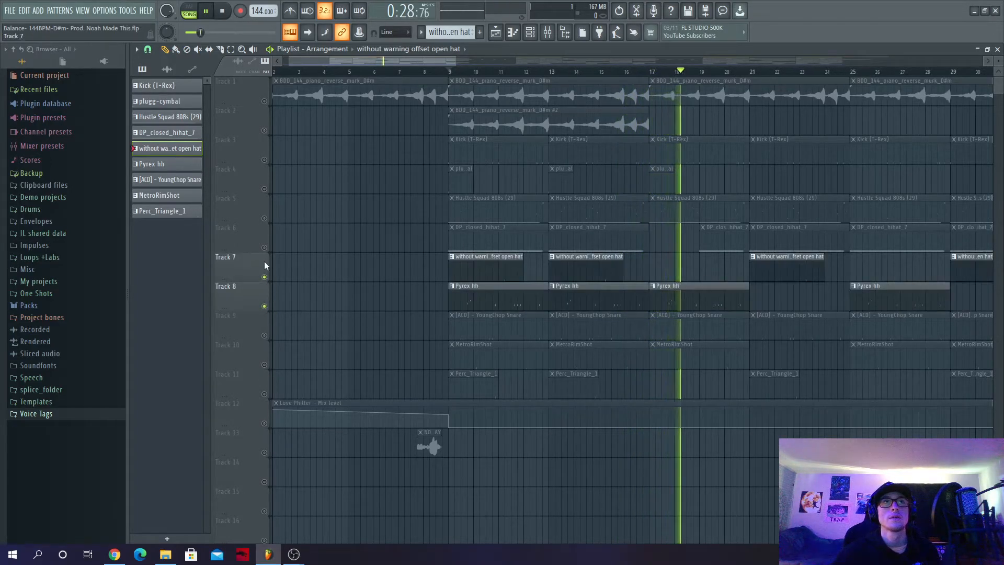
left_click(264, 247)
left_click(264, 218)
left_click(264, 189)
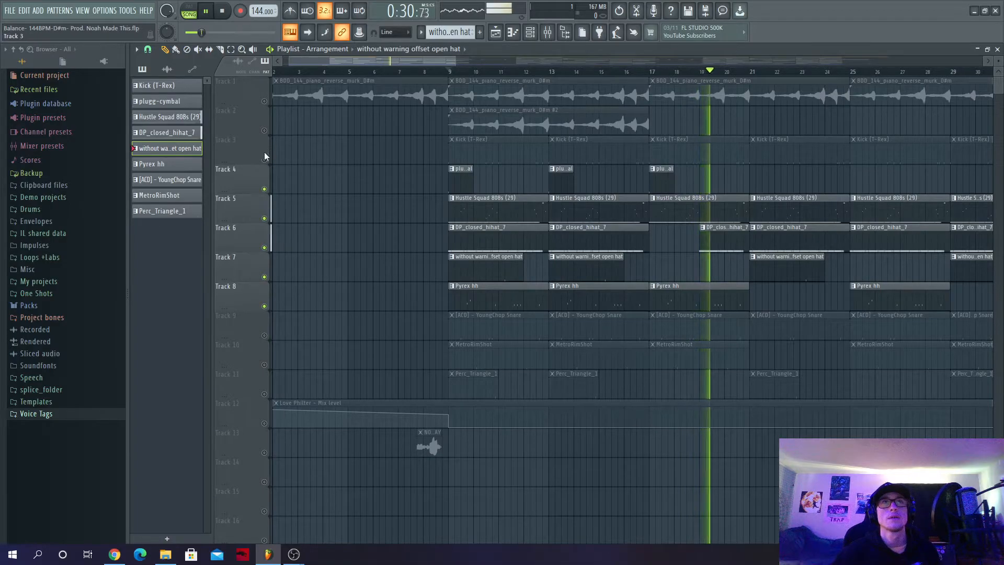
left_click(264, 160)
left_click(264, 101)
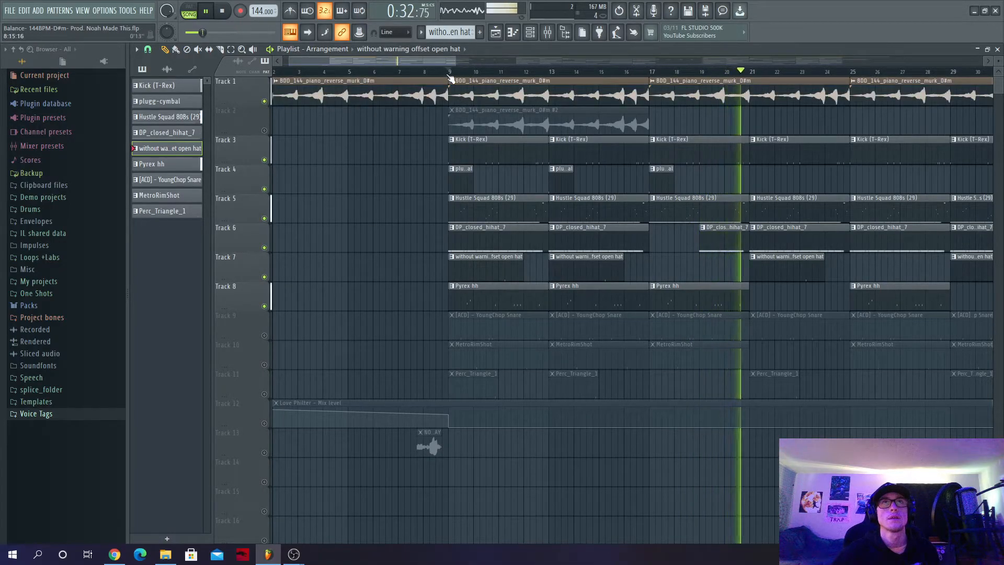
- Unmute the YoungChop Snare on Track 9 and the MetroRimShot on Track 10, playing from bar 9, and view the rimshot's pattern
left_click(264, 335)
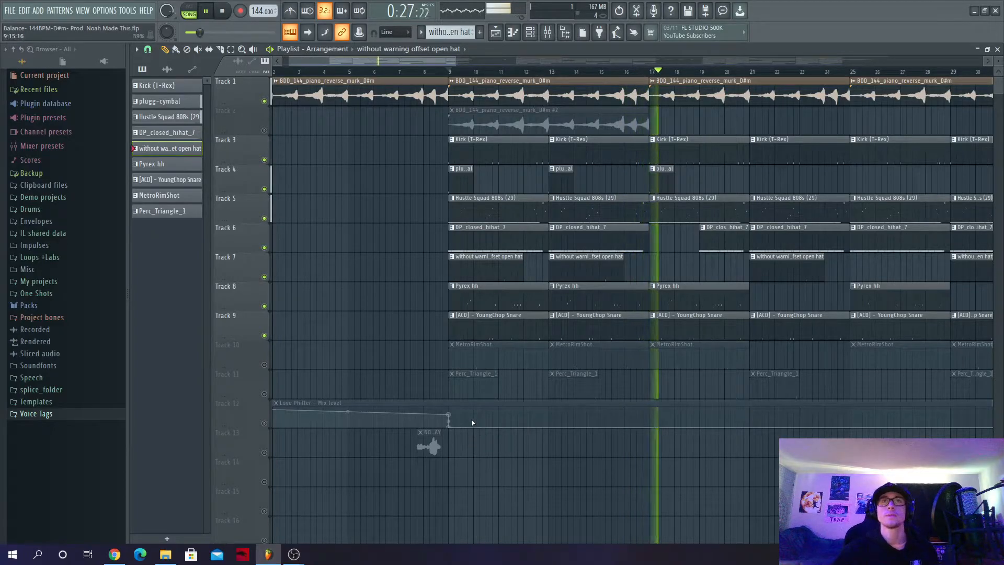
left_click(451, 71)
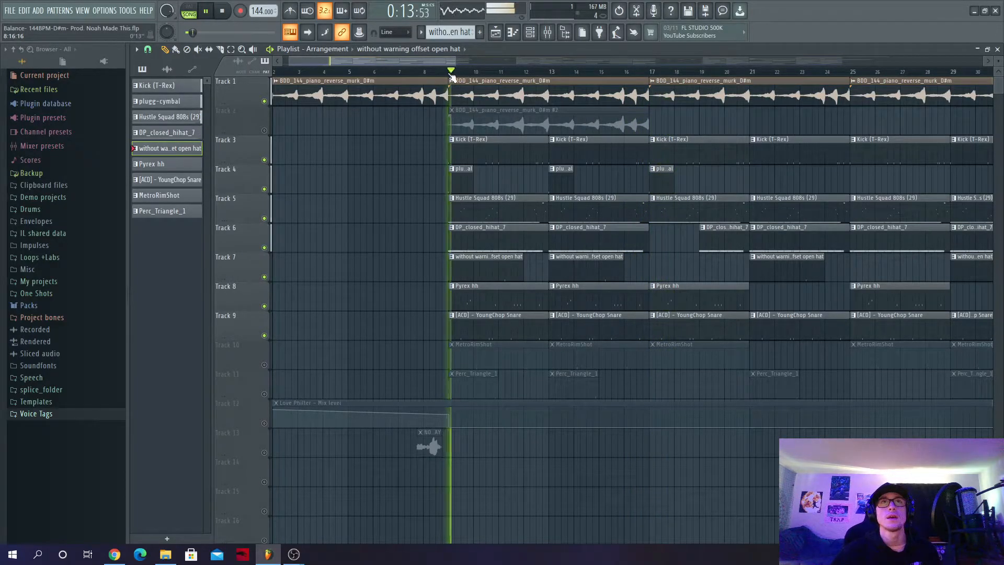
left_click(264, 365)
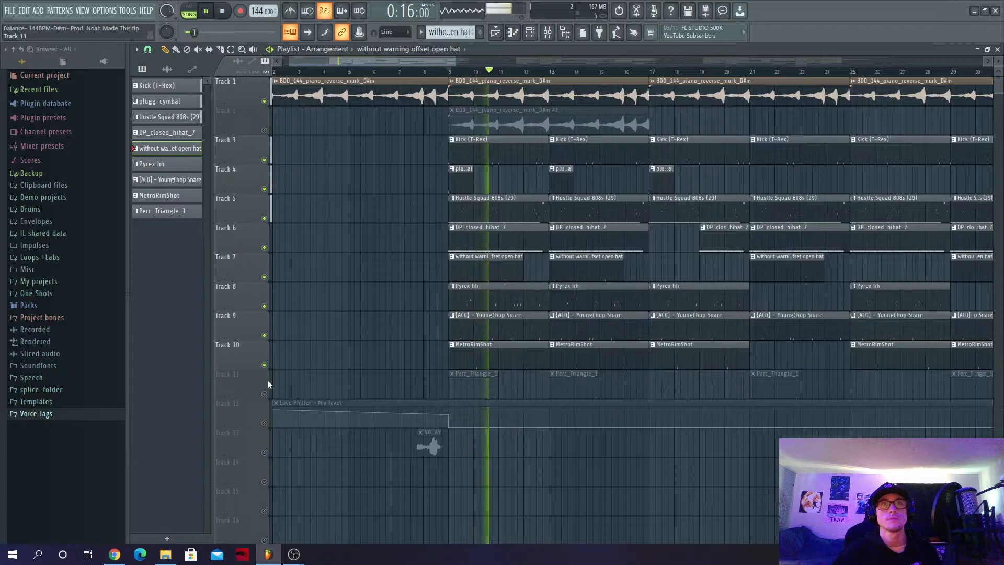
left_click(478, 368)
left_click(537, 36)
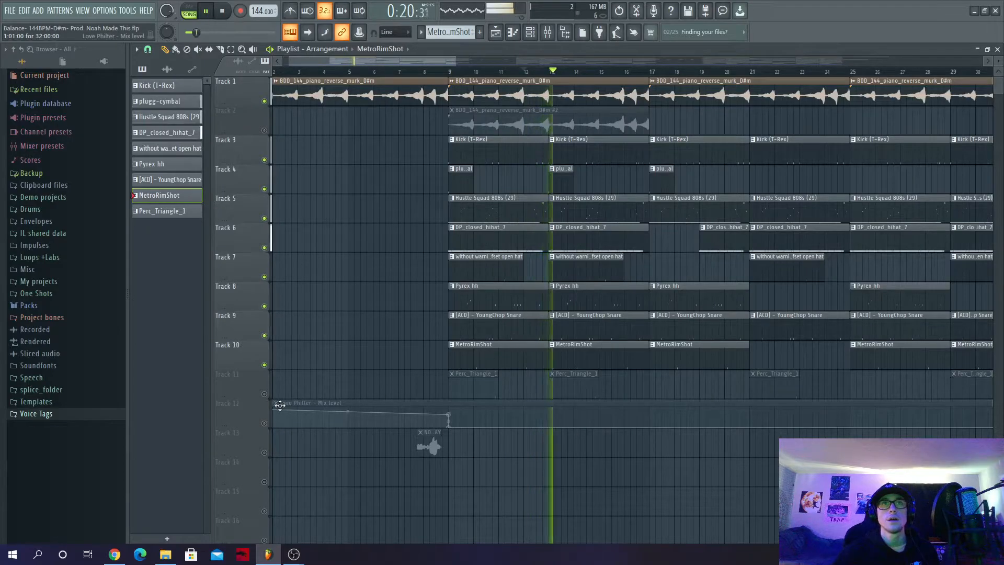
- Unmute Perc_Triangle_1 on Track 11 and view its pattern's steps in the channel rack
left_click(264, 394)
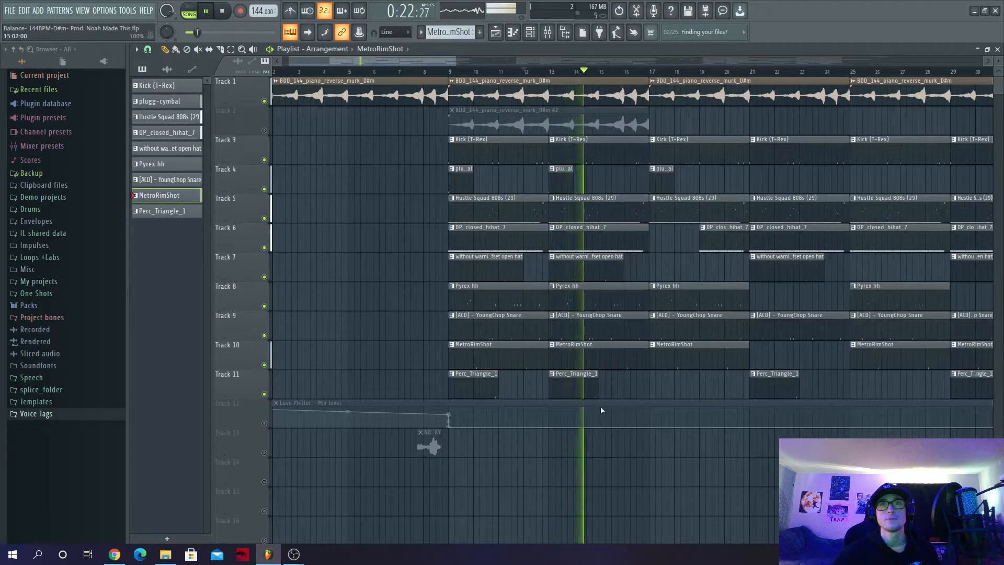
left_click(480, 388)
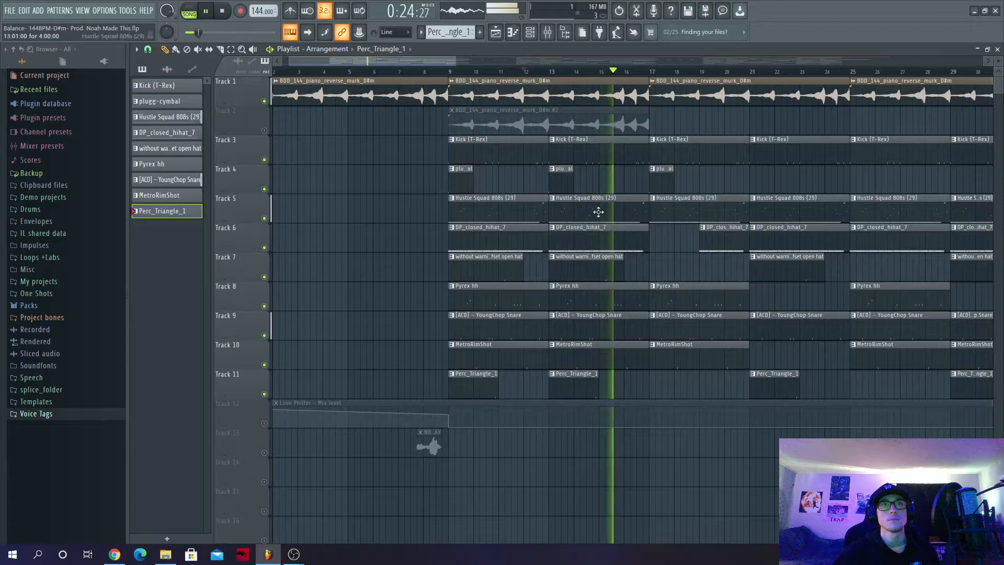
left_click(530, 32)
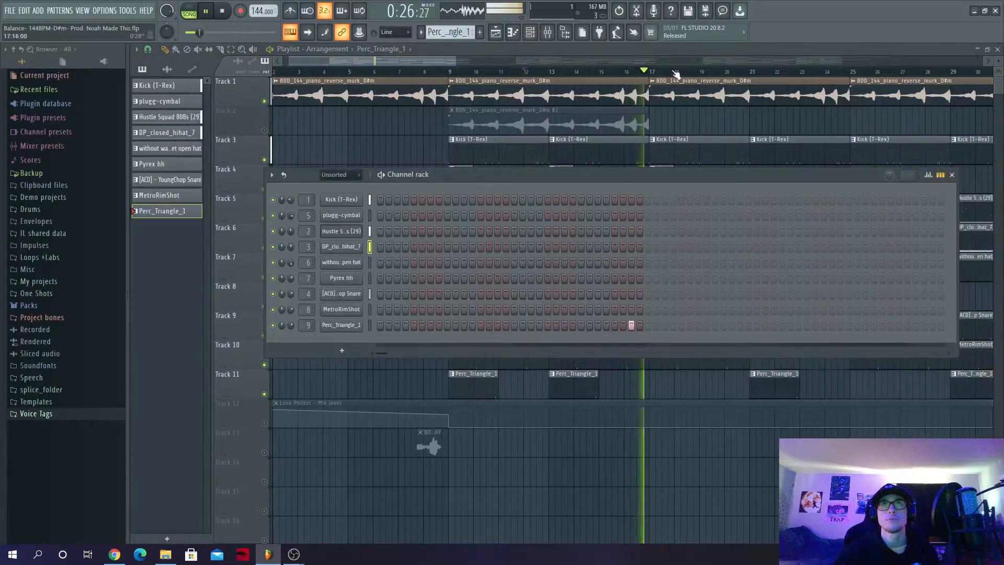
left_click(952, 175)
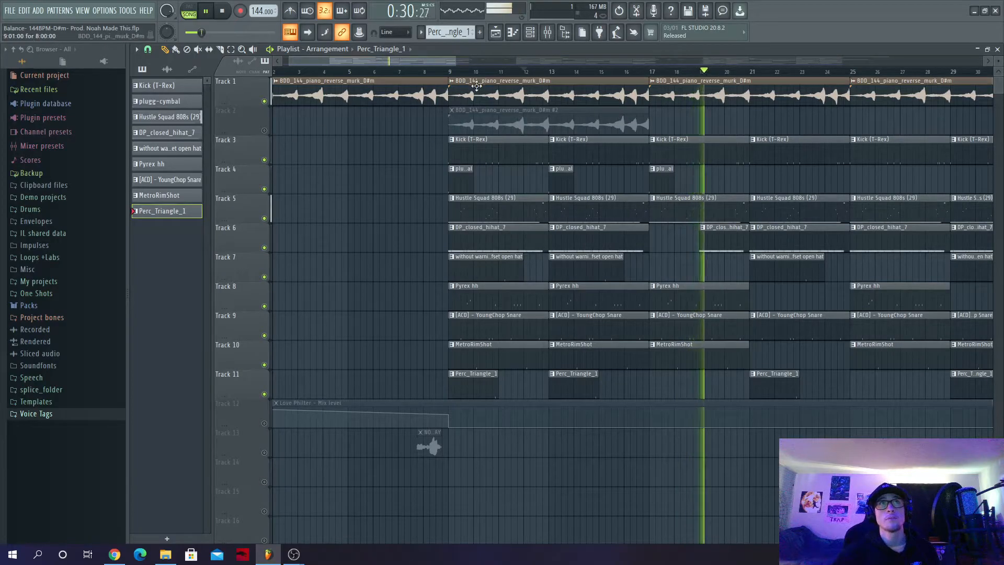
- Unmute the second piano loop on Track 2, listen to it soloed from bar 9, and bring all the tracks back in
scroll(464, 292, "down", 3)
scroll(467, 296, "down", 3)
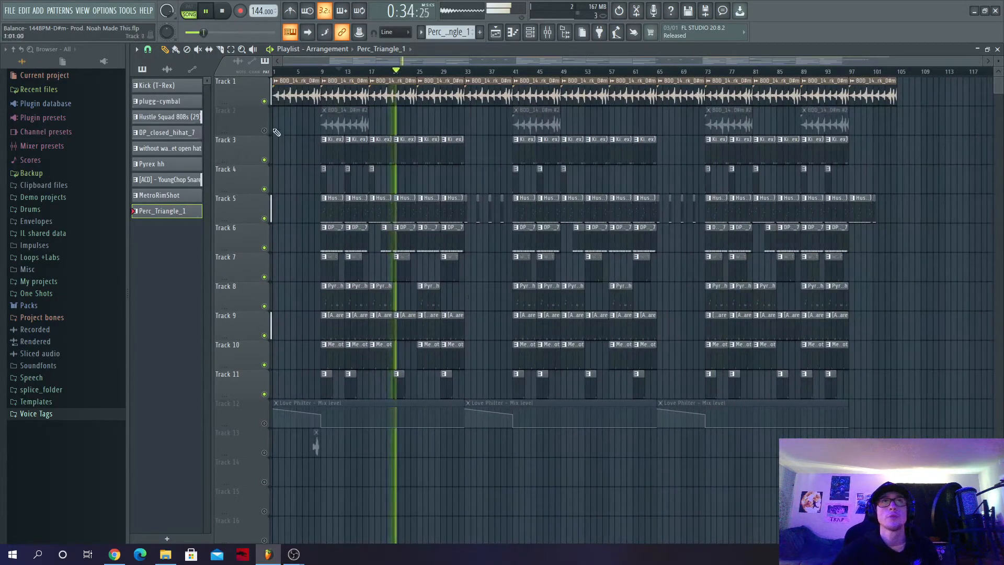
left_click(265, 130)
left_click(317, 73)
right_click(265, 131)
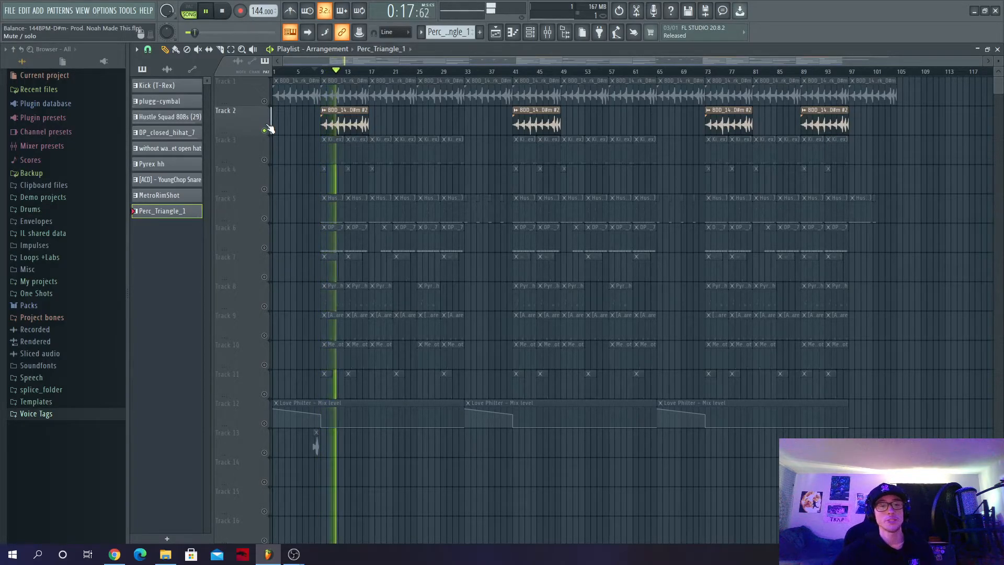
right_click(264, 131)
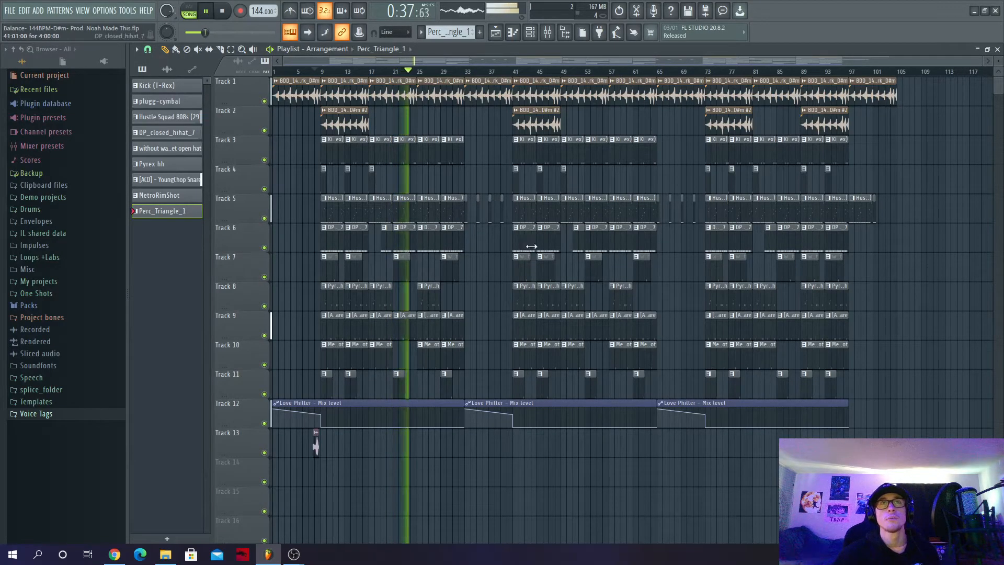
- Play the full arrangement from bar 33, and again from near the start of the song
left_click(467, 72)
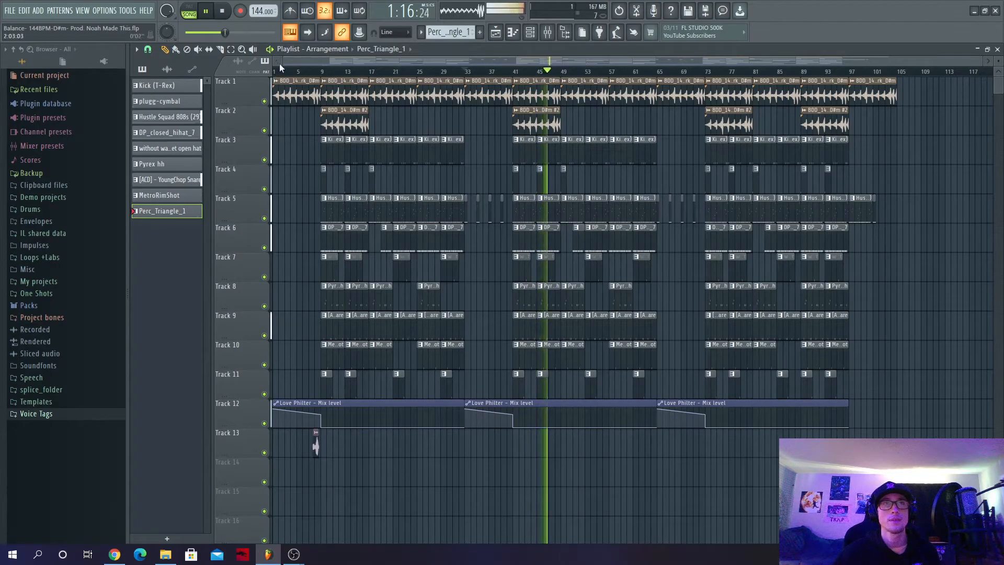
left_click(292, 73)
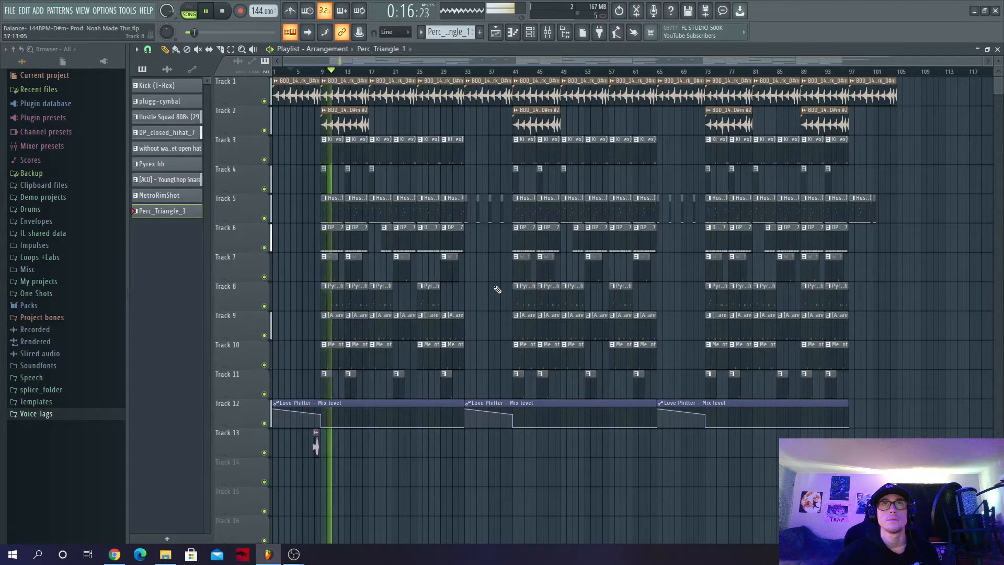
- With the song playing, view the channel rack and examine the track levels in the mixer
left_click(529, 32)
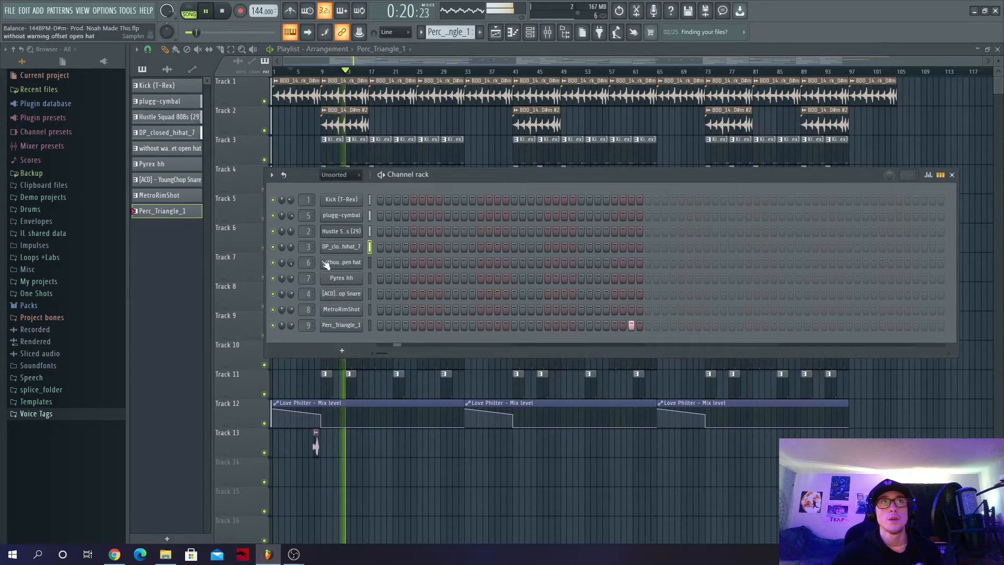
left_click(549, 33)
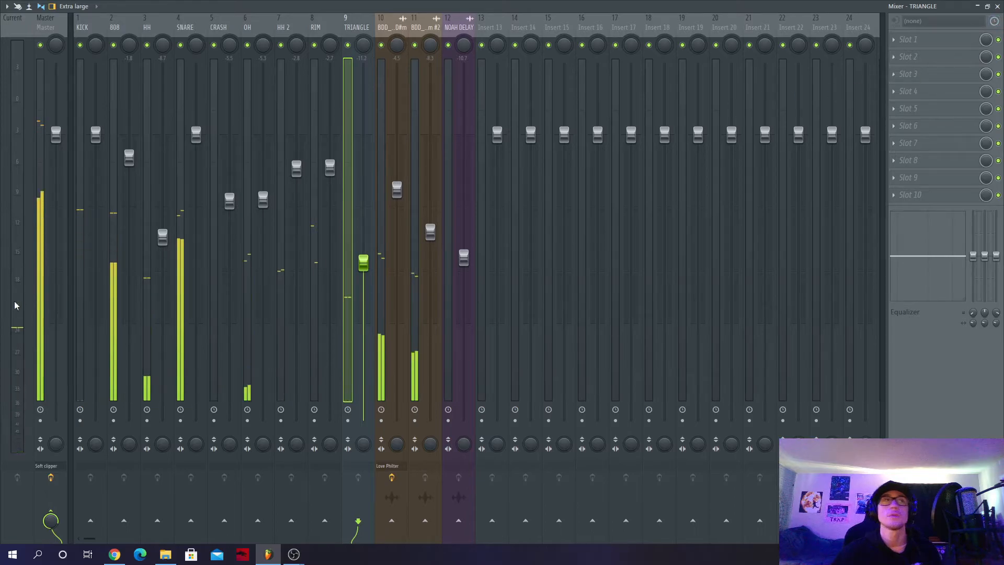
left_click(996, 7)
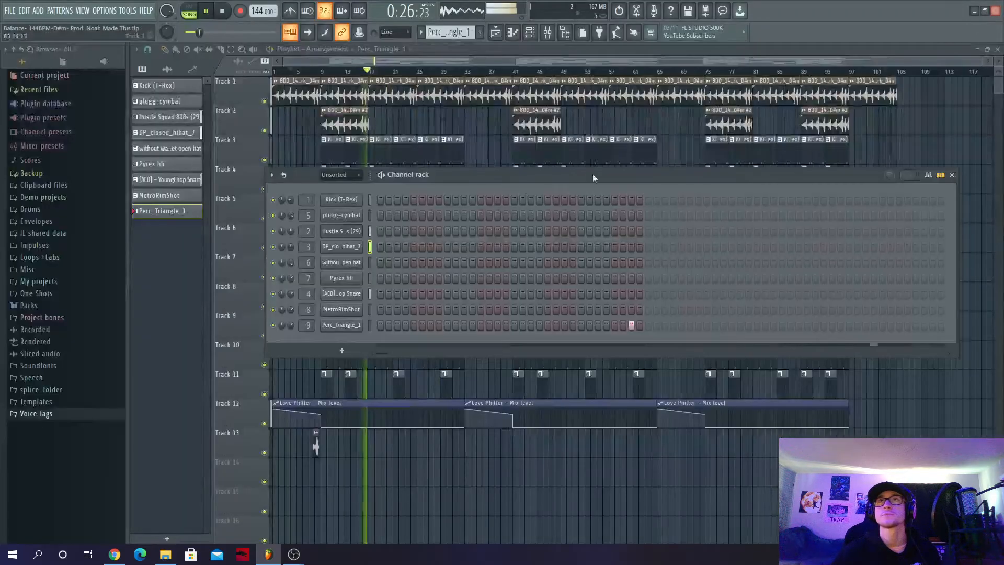